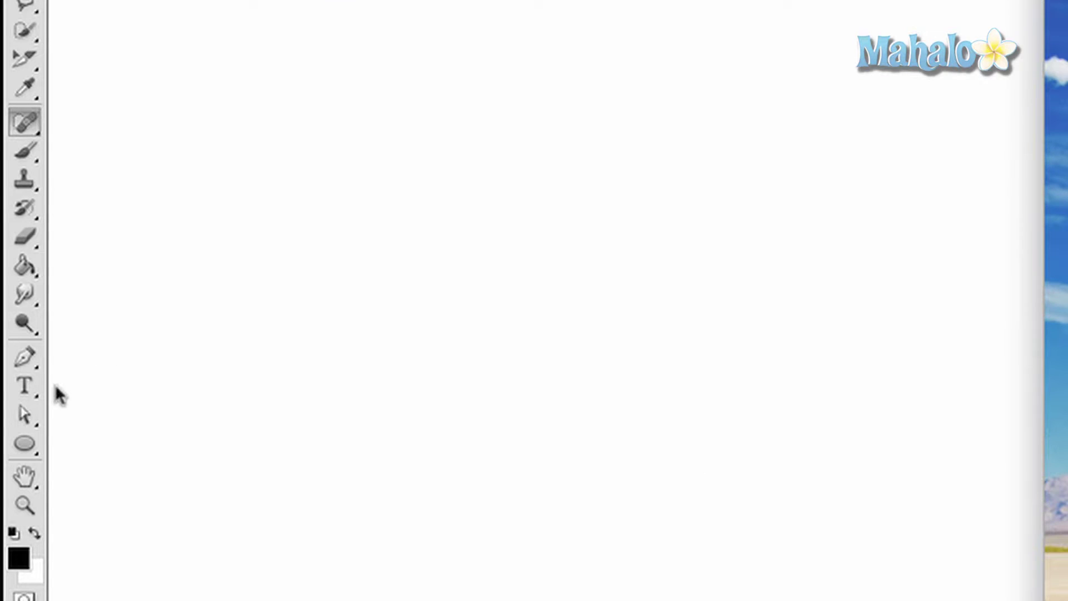
Trace a pen path of anchor points along the mountain ridgeline against the sky
left_click(24, 357)
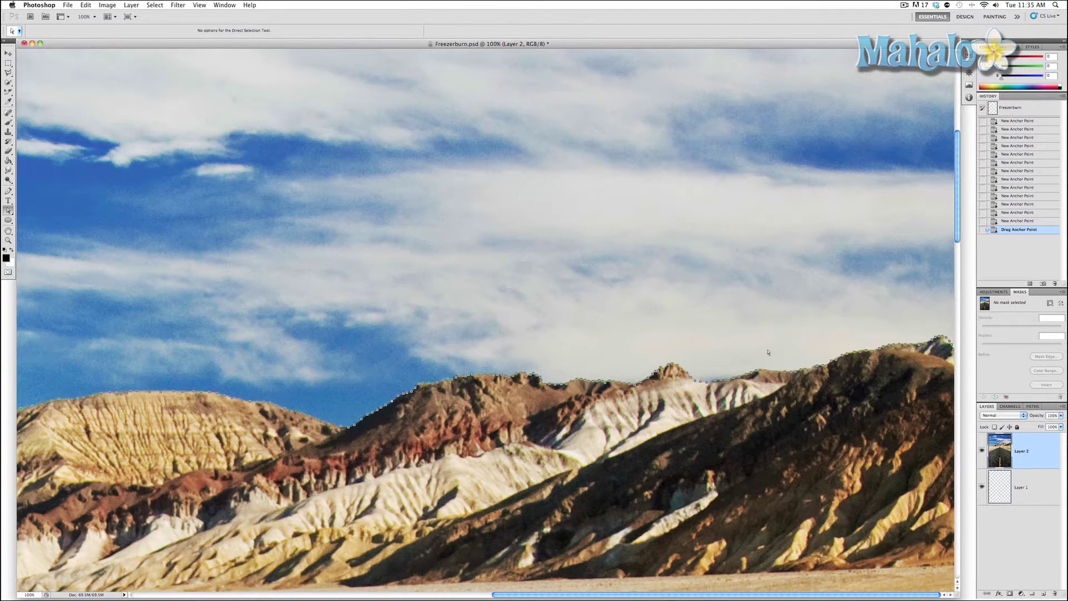
With the Pen tool, add an anchor point in the top sky corner to extend the ridge path
key("p")
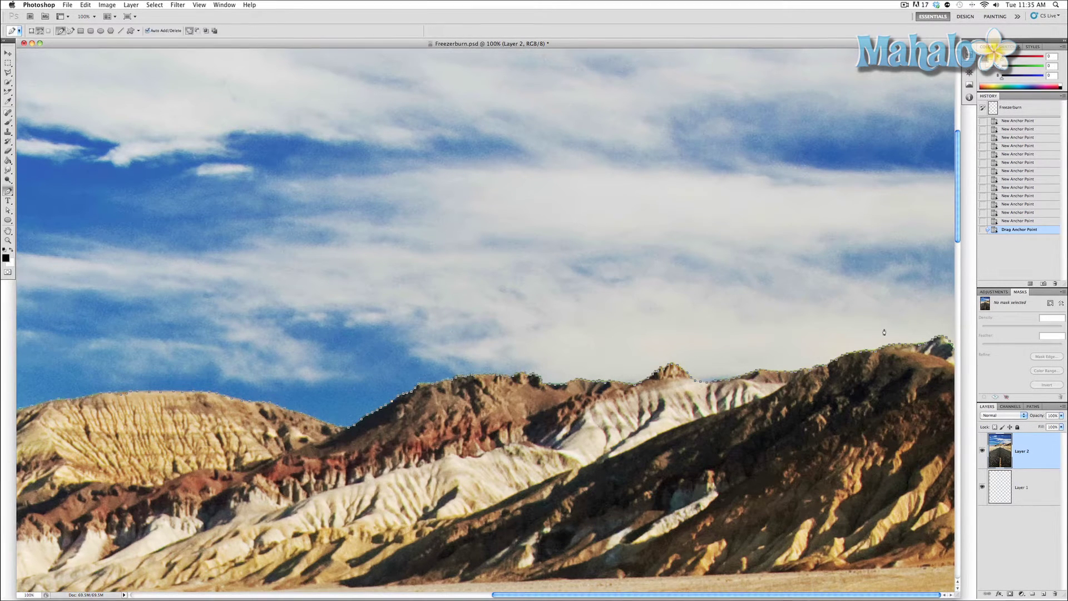
scroll(884, 332, "up", 10)
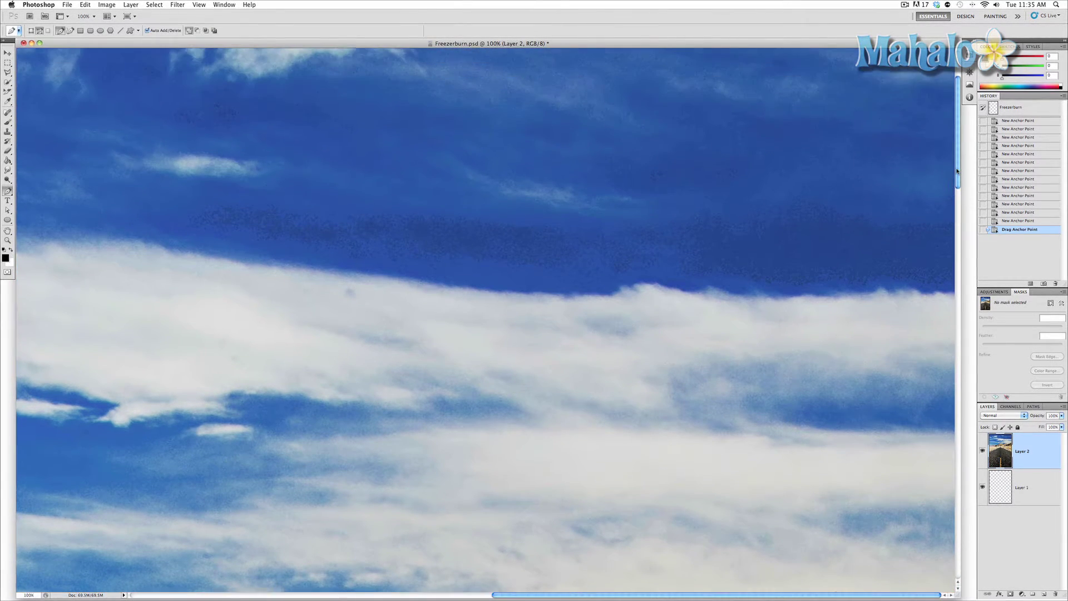
scroll(957, 171, "up", 4)
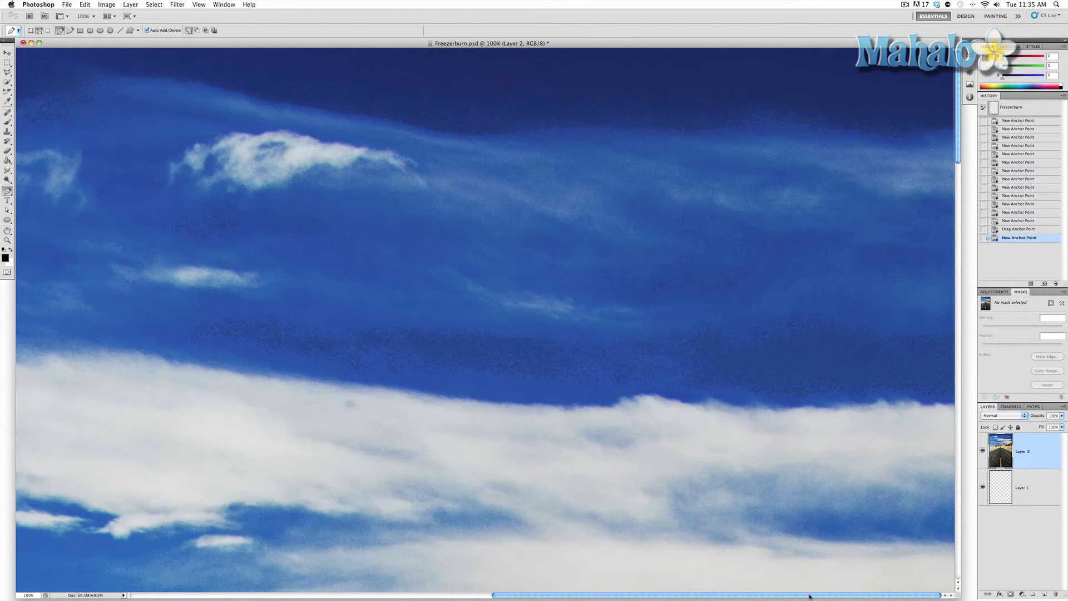
left_click_drag(808, 595, 271, 593)
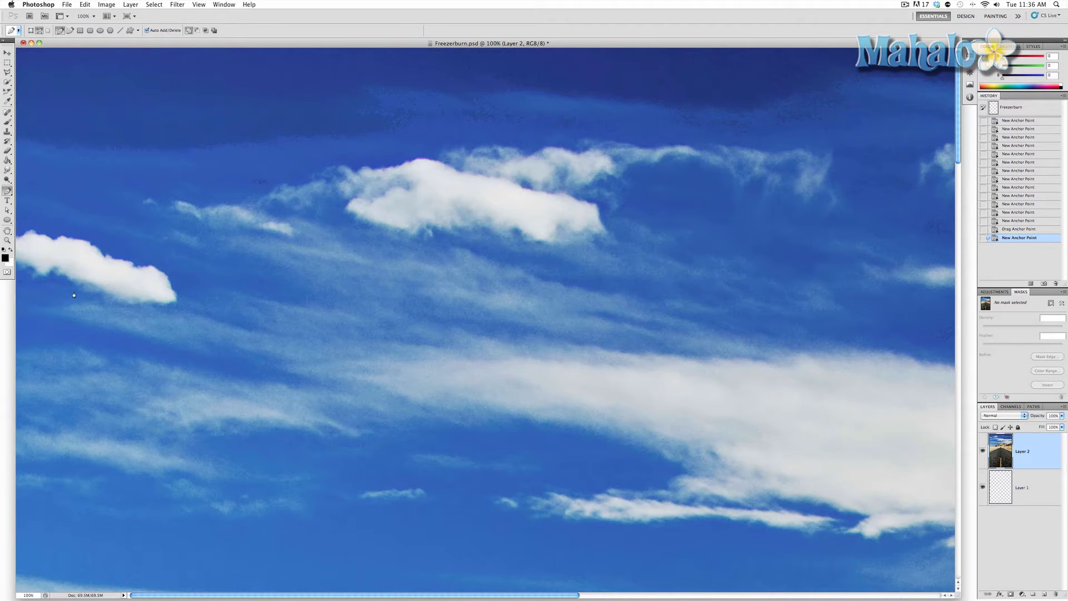
left_click(17, 52)
scroll(33, 111, "down", 5)
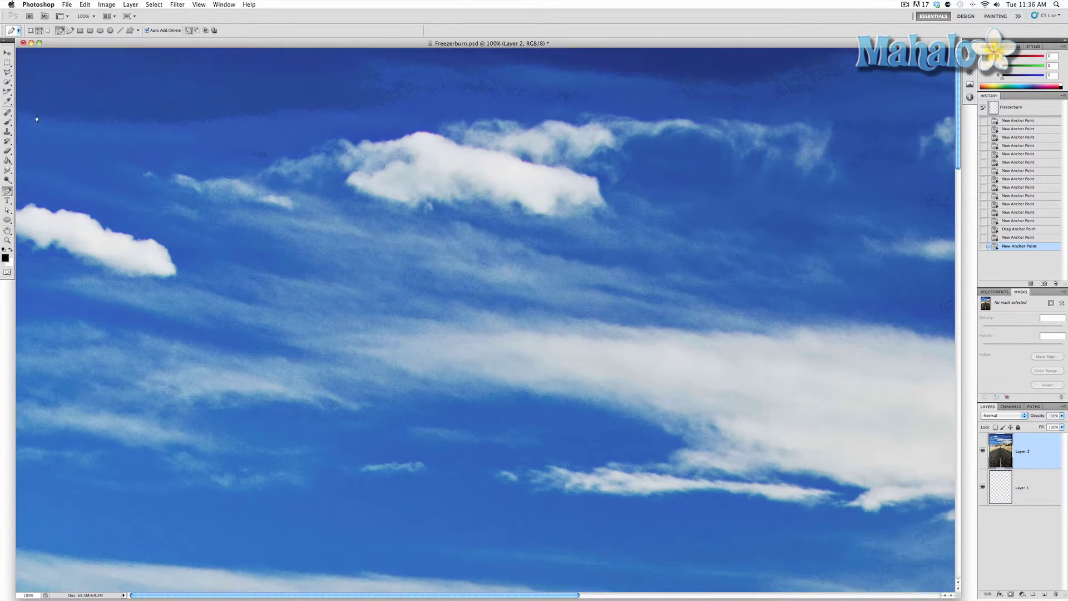
scroll(36, 122, "down", 15)
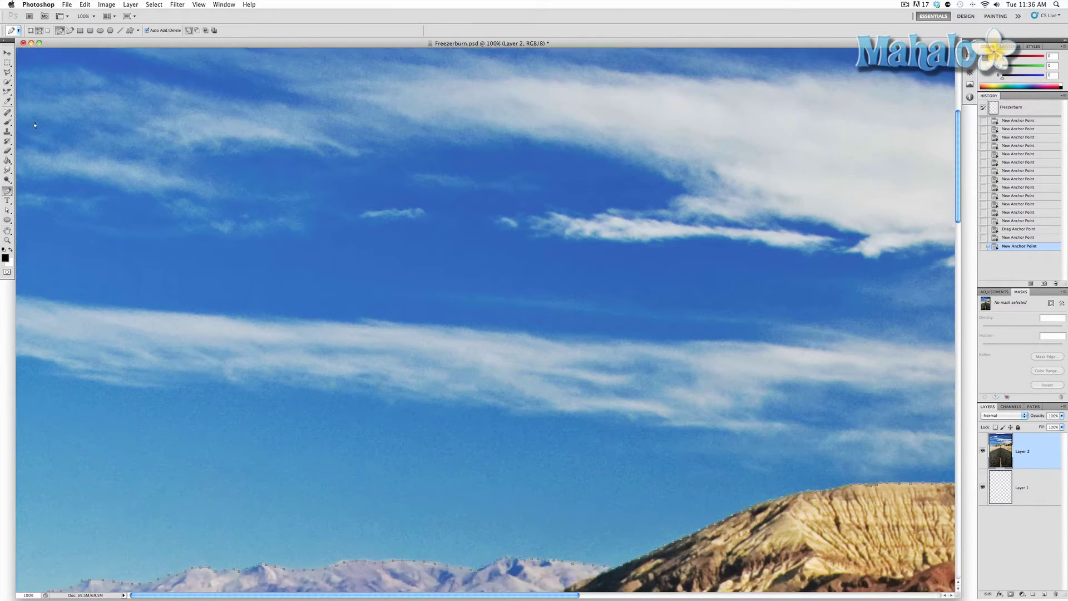
scroll(34, 144, "down", 4)
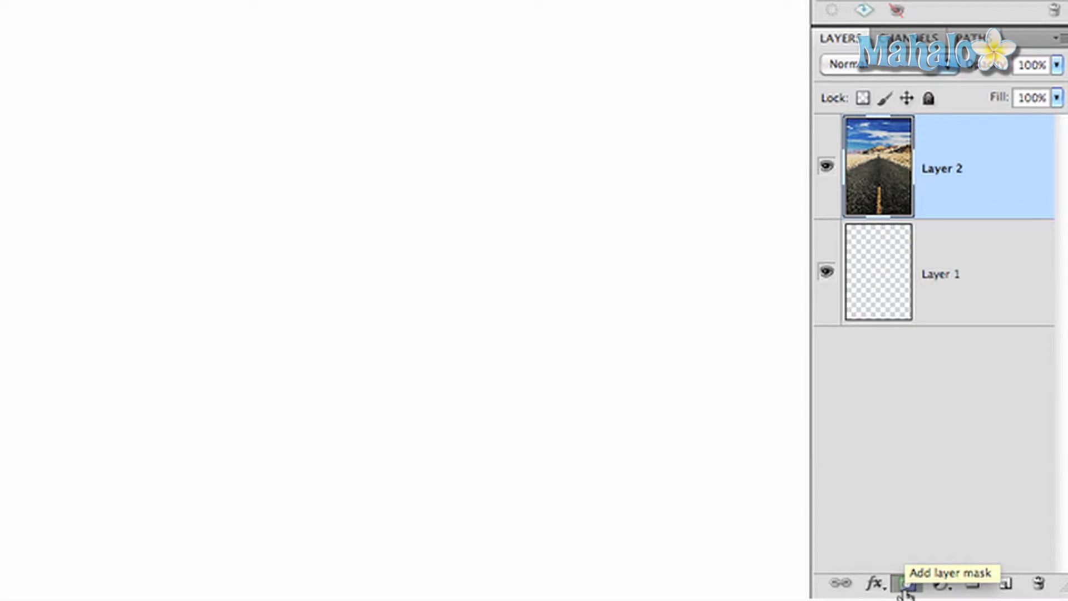
Add a layer mask to Layer 2 and fill the ridge path with black to hide the sky
left_click(907, 585)
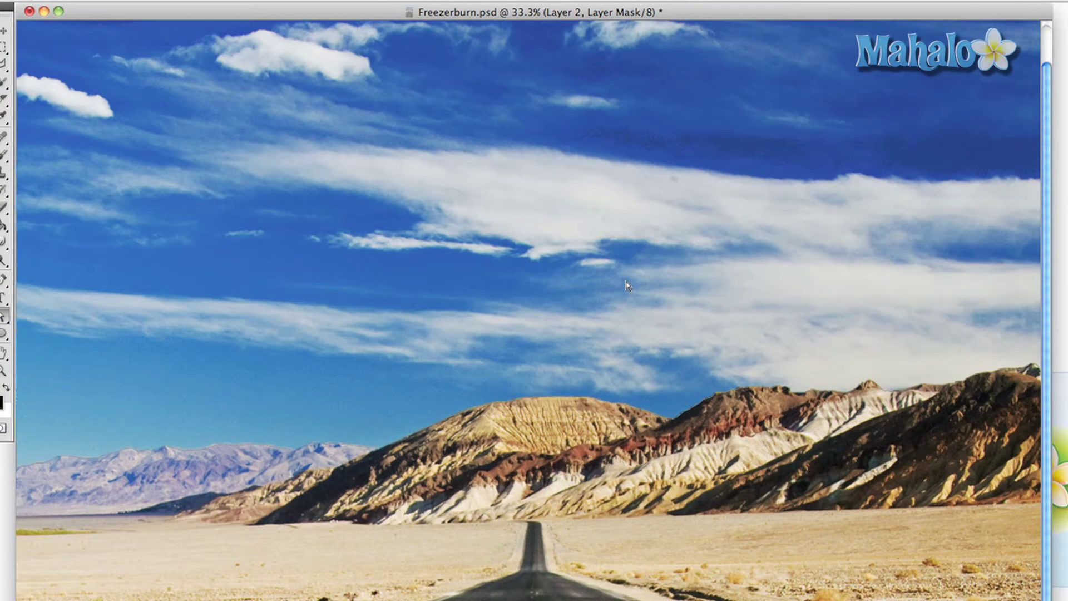
right_click(628, 286)
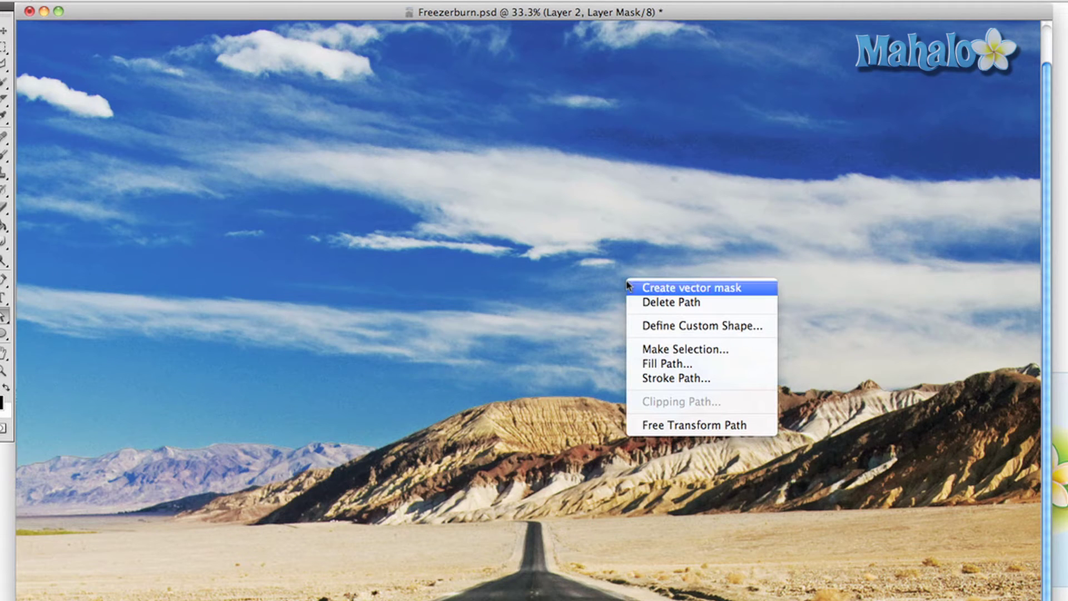
left_click(656, 367)
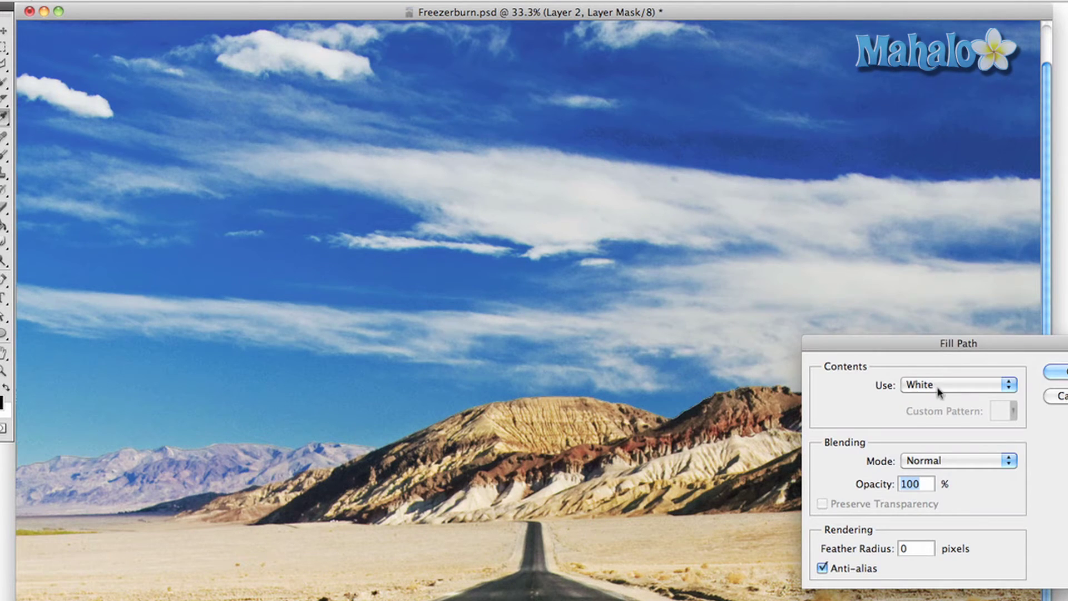
left_click(937, 385)
left_click(927, 358)
left_click(1054, 372)
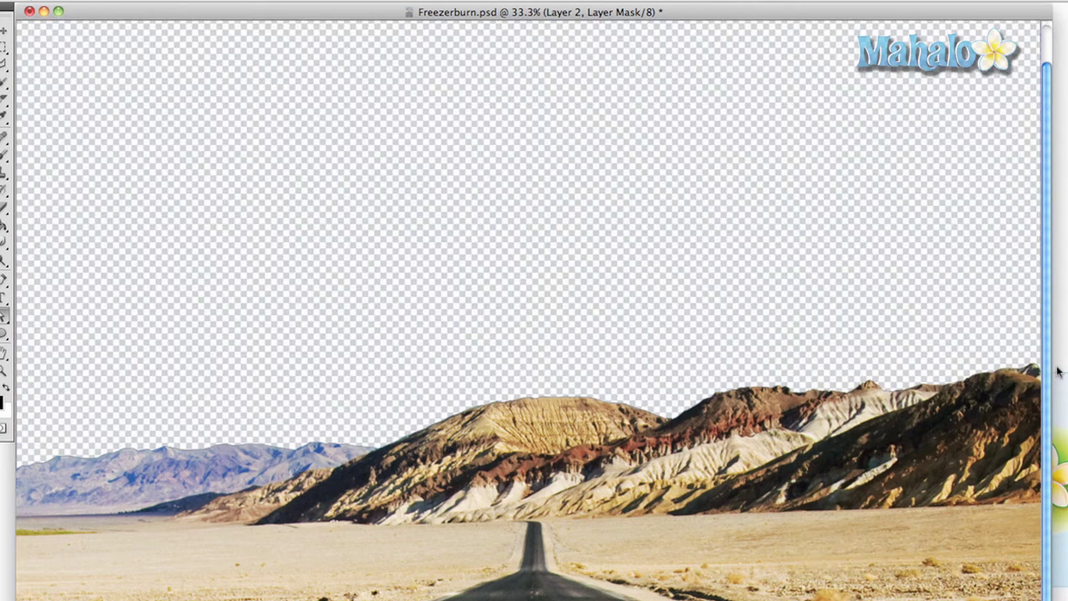
scroll(994, 369, "up", 1)
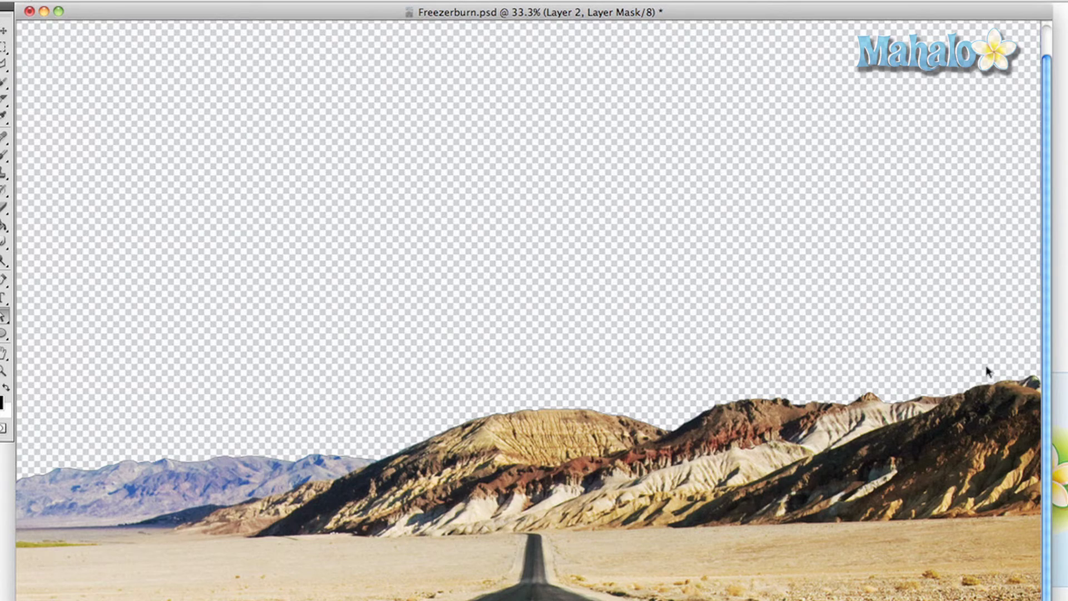
Open stormy sky.jpg from the Pictures & Graphics folder
key("super+o")
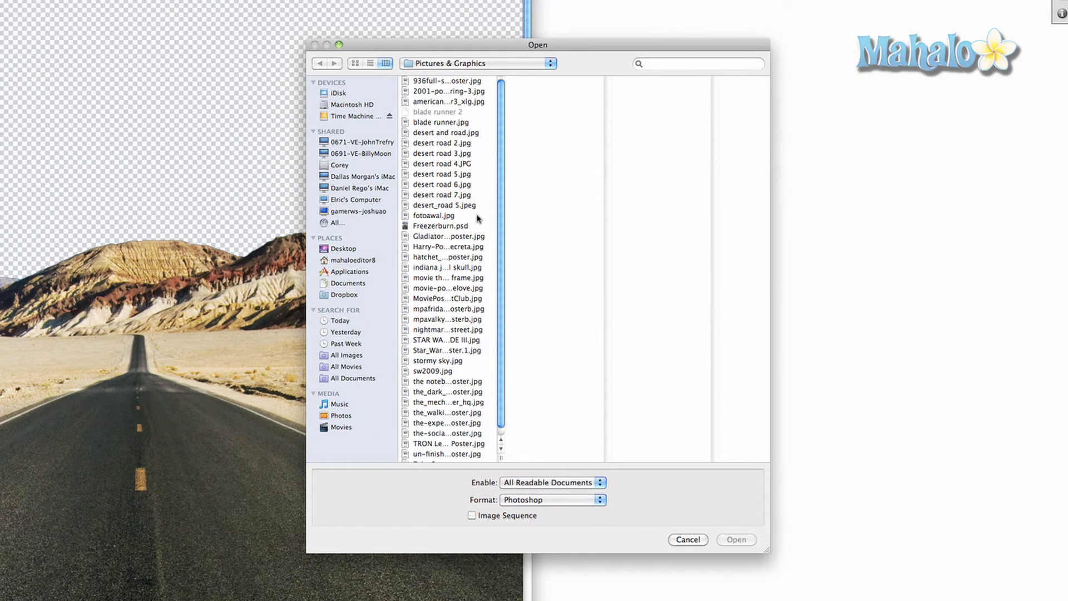
scroll(474, 216, "down", 1)
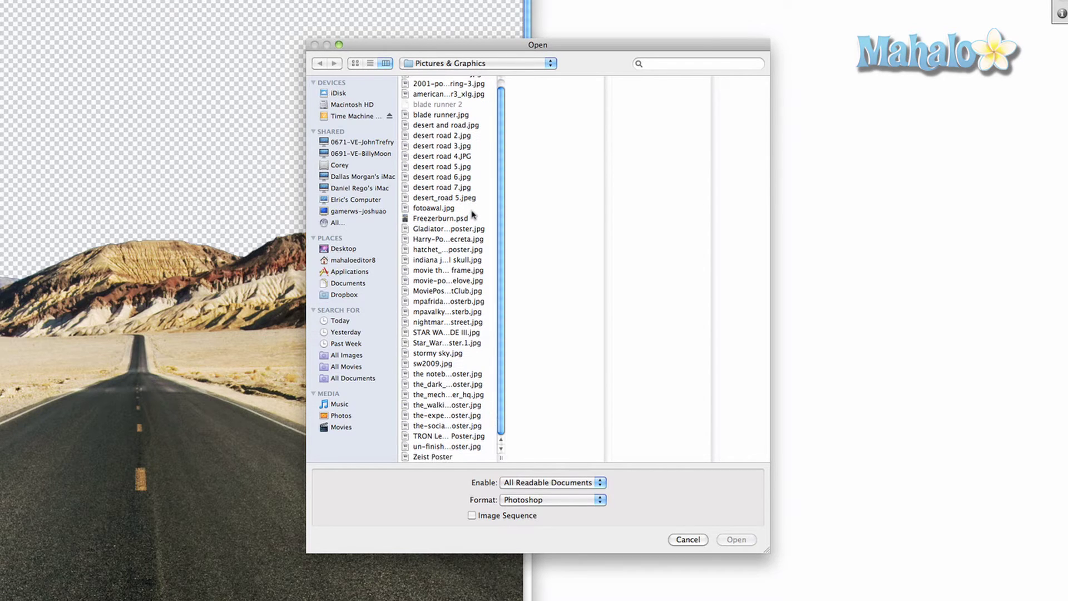
left_click(450, 353)
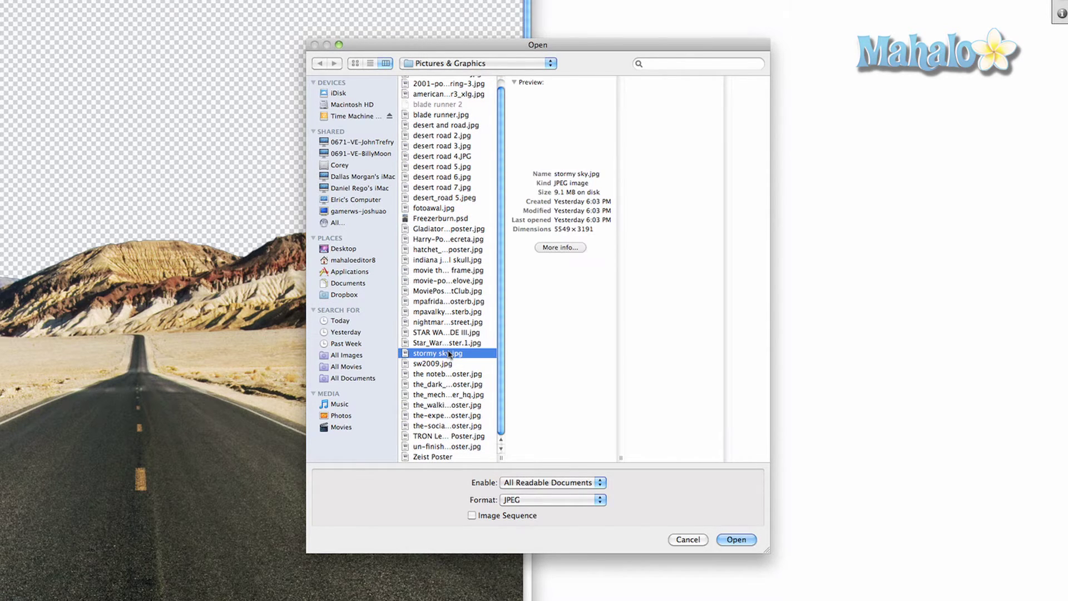
left_click(737, 538)
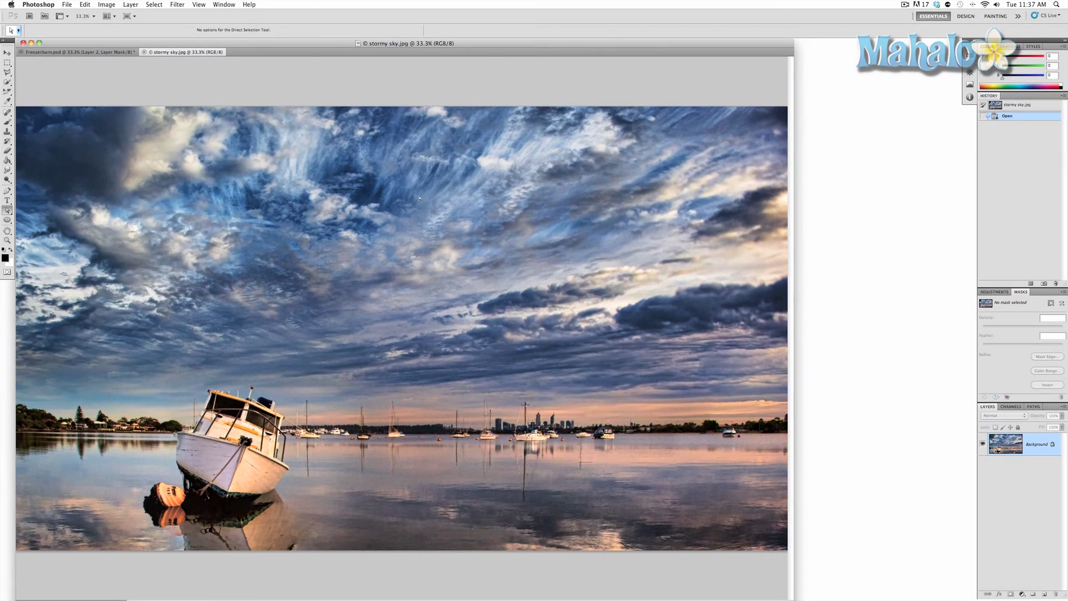
Drag the stormy sky image into Freezerburn.psd as Layer 3, then zoom out twice
key("v")
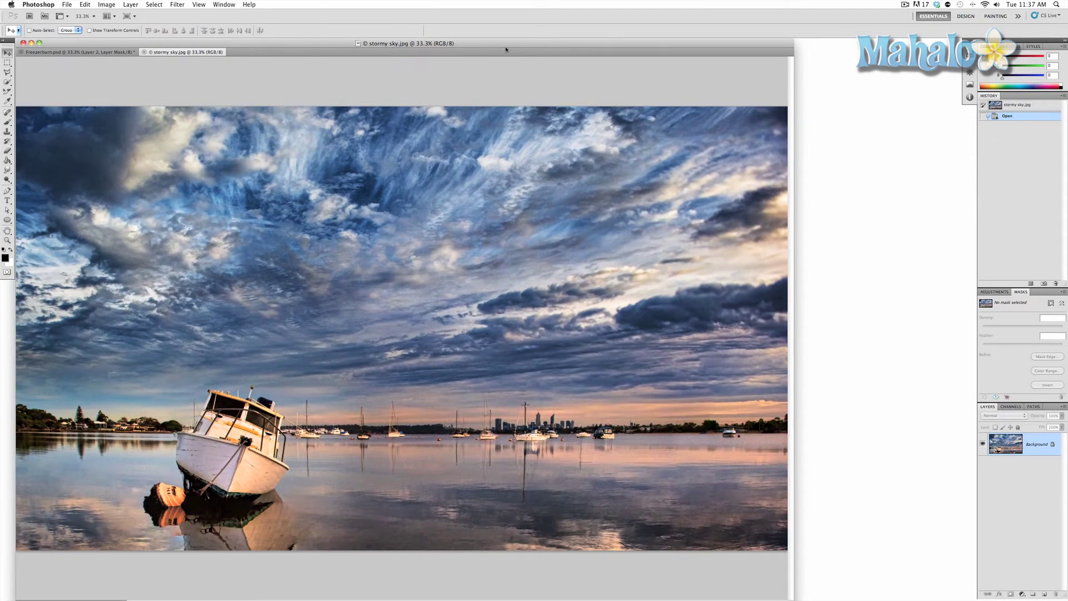
left_click_drag(506, 49, 619, 52)
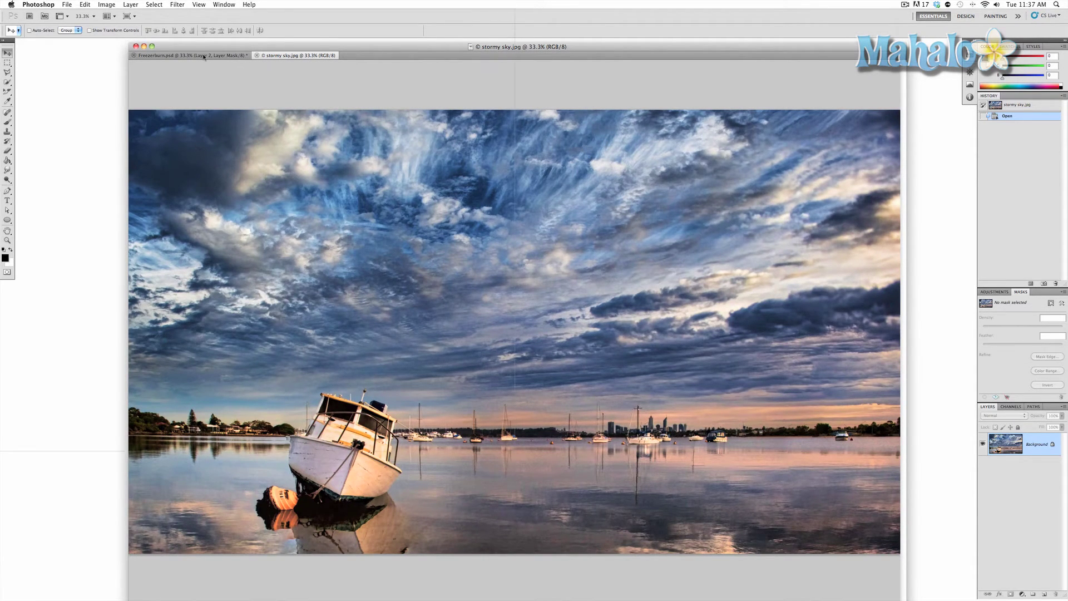
left_click_drag(204, 57, 564, 137)
scroll(718, 240, "up", 1)
scroll(712, 250, "down", 5)
scroll(705, 263, "down", 1)
key("z")
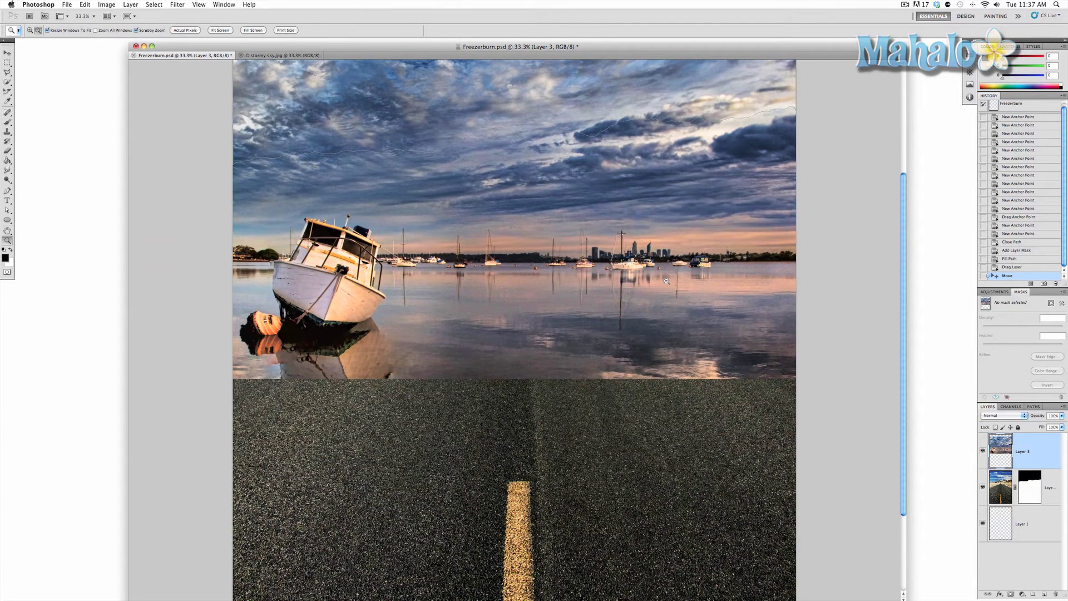
left_click(456, 261, "alt")
left_click(456, 261, "alt")
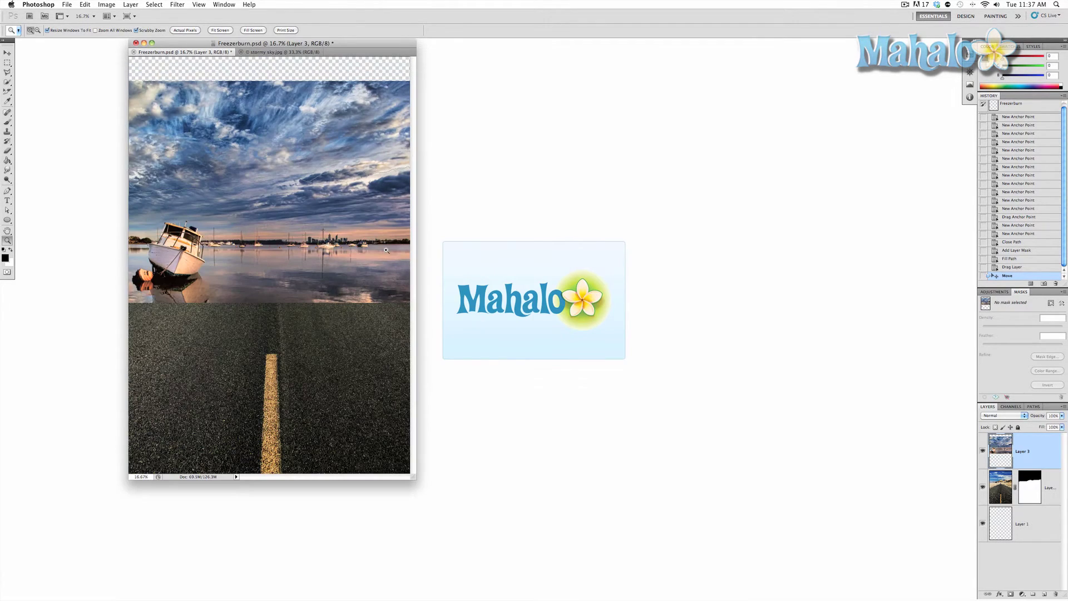
Move Layer 3 up to the poster's top edge, then fit the poster to screen and center it
key("a")
key("v")
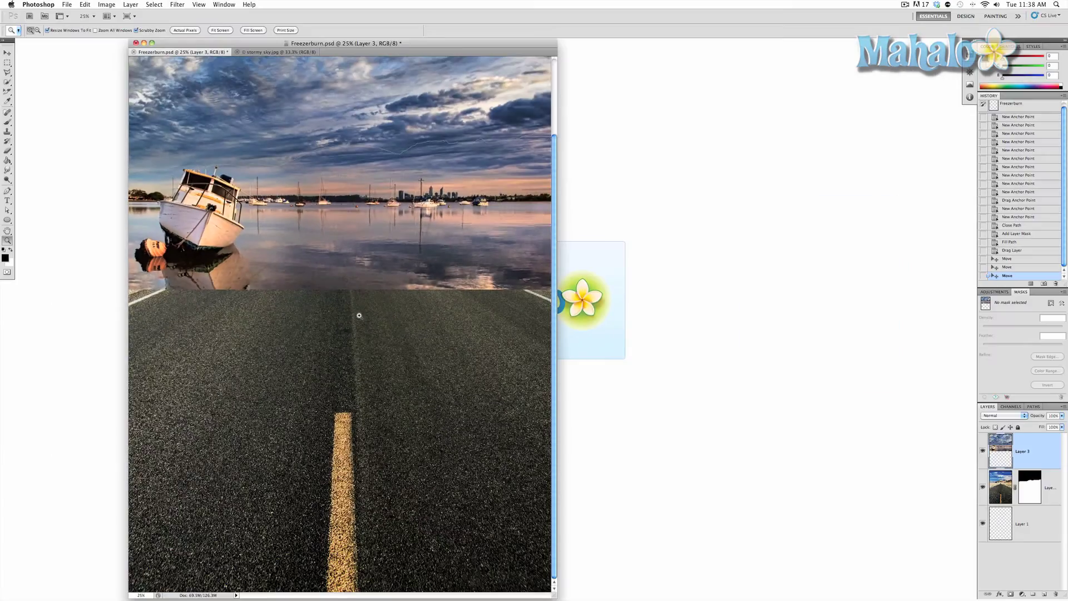
left_click(364, 313)
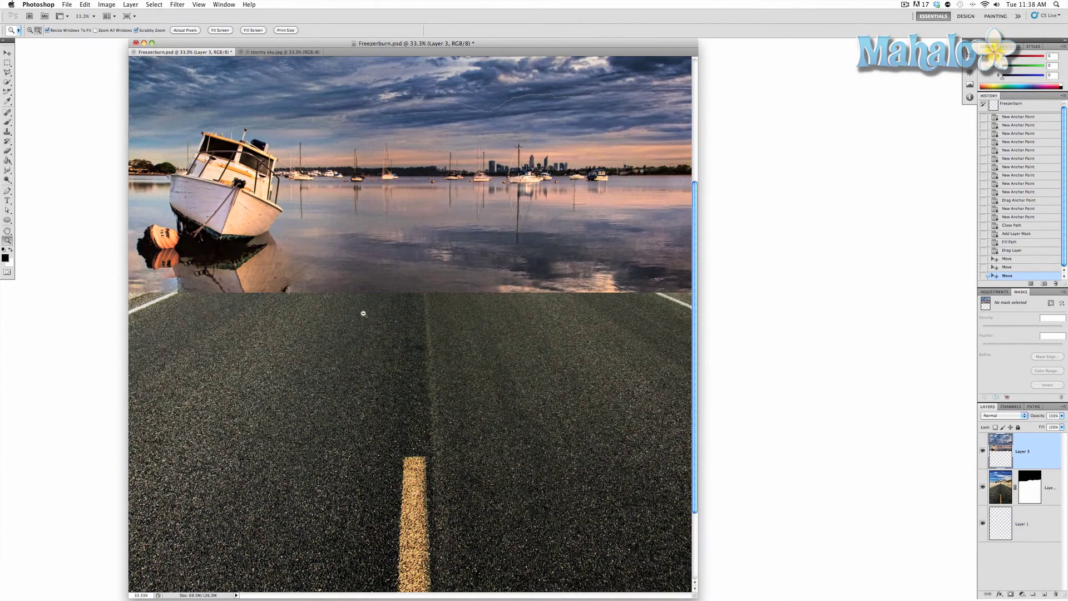
left_click(363, 313, "alt")
left_click(363, 314, "alt")
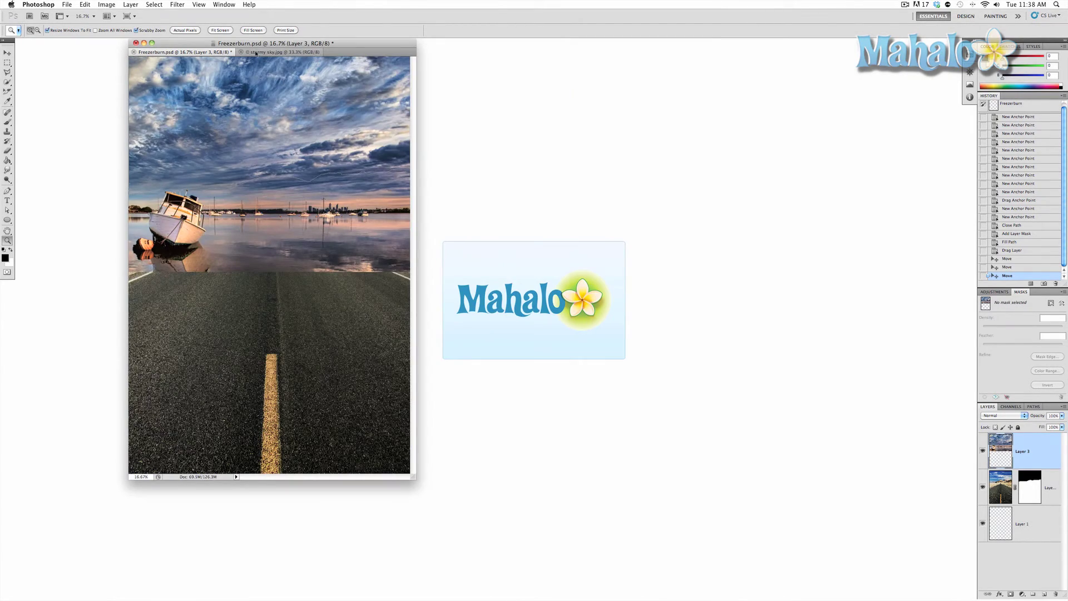
left_click(220, 30)
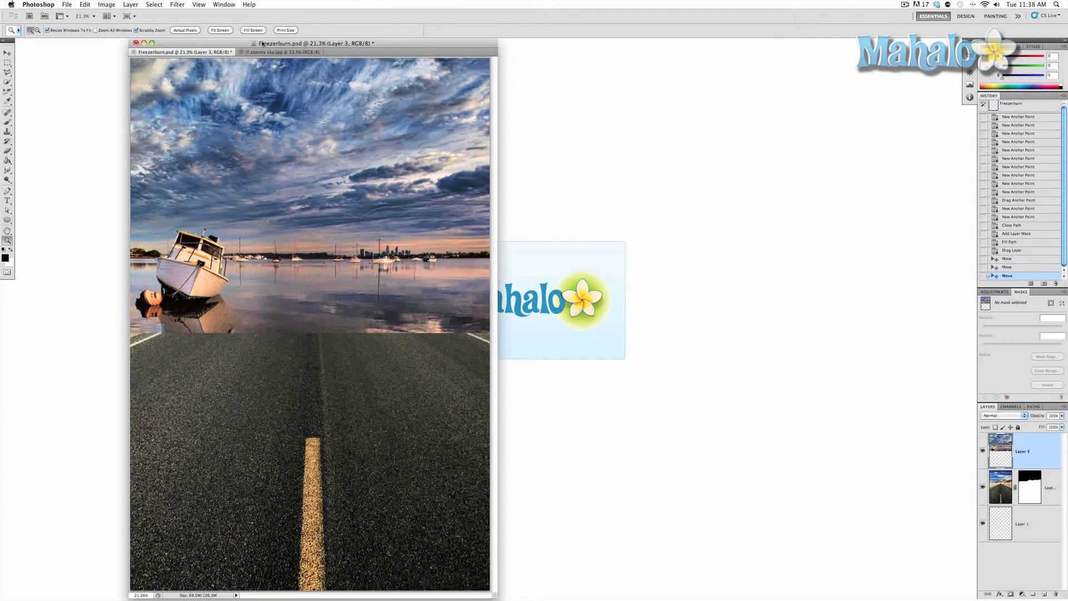
left_click_drag(263, 43, 482, 45)
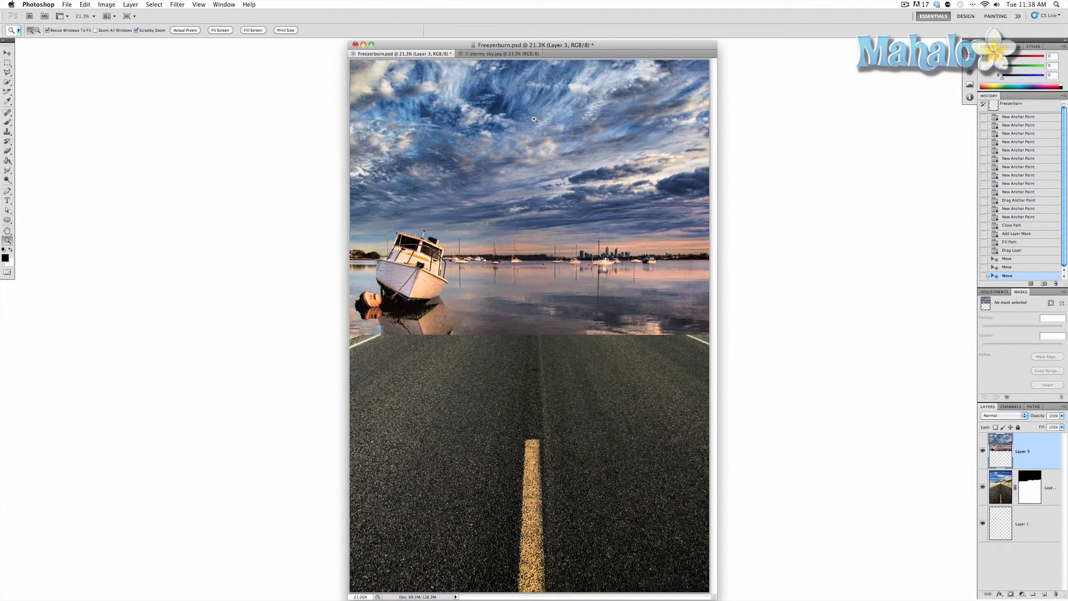
Drag Layer 3 below the road layer (Layer 2) in the Layers panel
key("v")
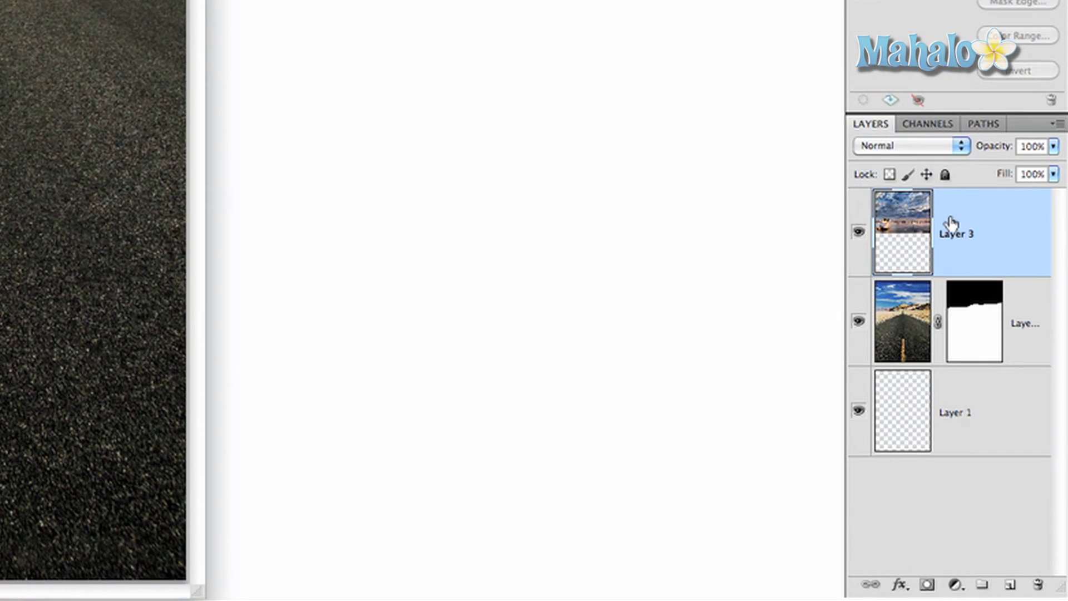
left_click_drag(955, 221, 955, 317)
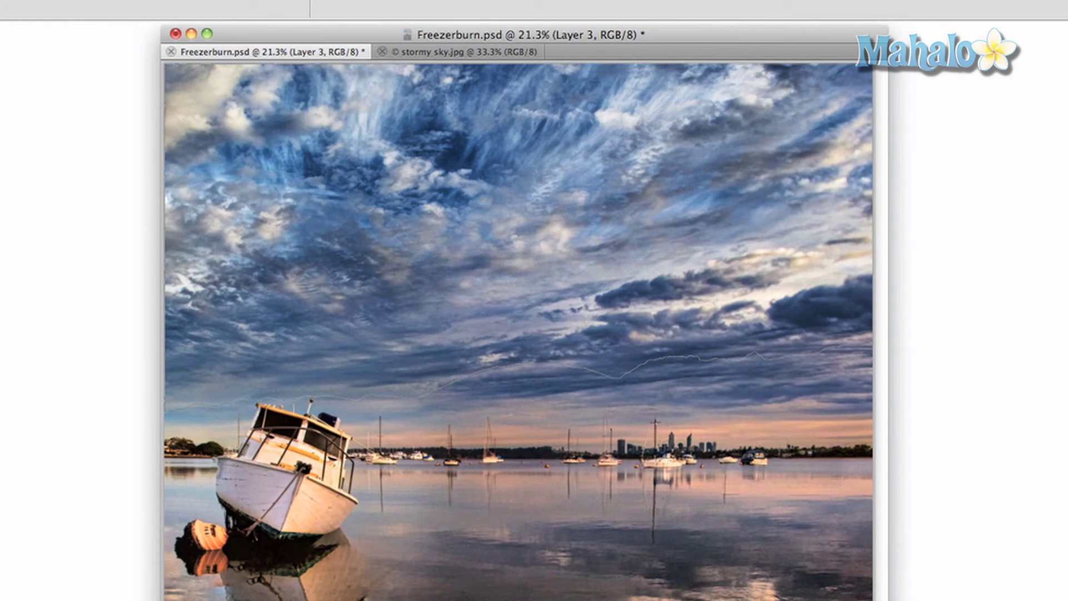